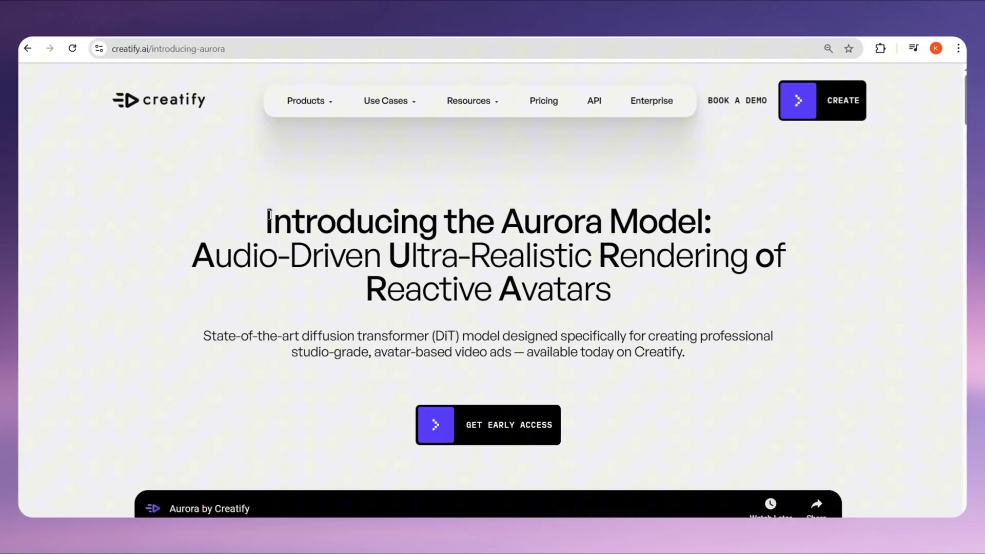
Step: Skim the Aurora model introduction heading and start the first sample avatar video
drag(266, 219, 734, 219)
click(740, 216)
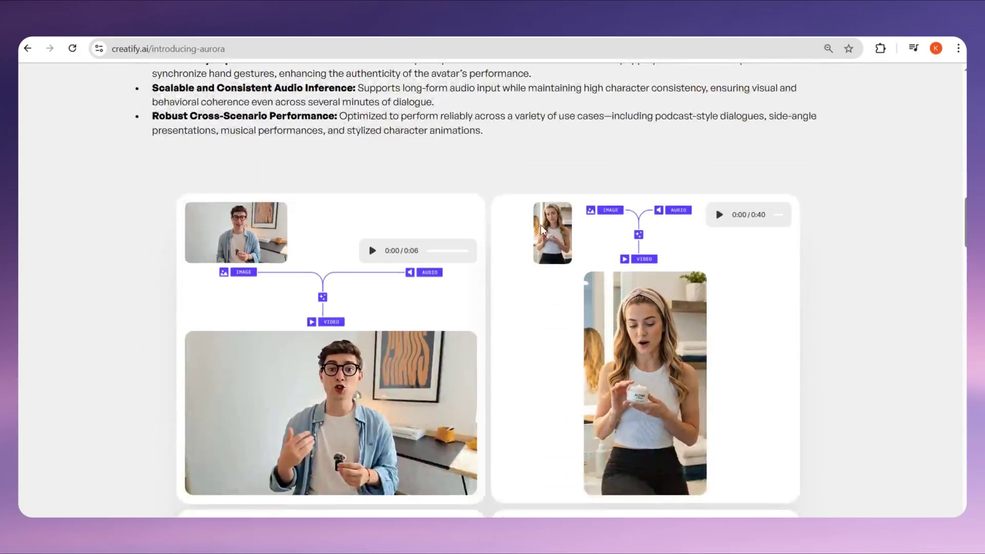
scroll(543, 229, down, 2)
click(333, 305)
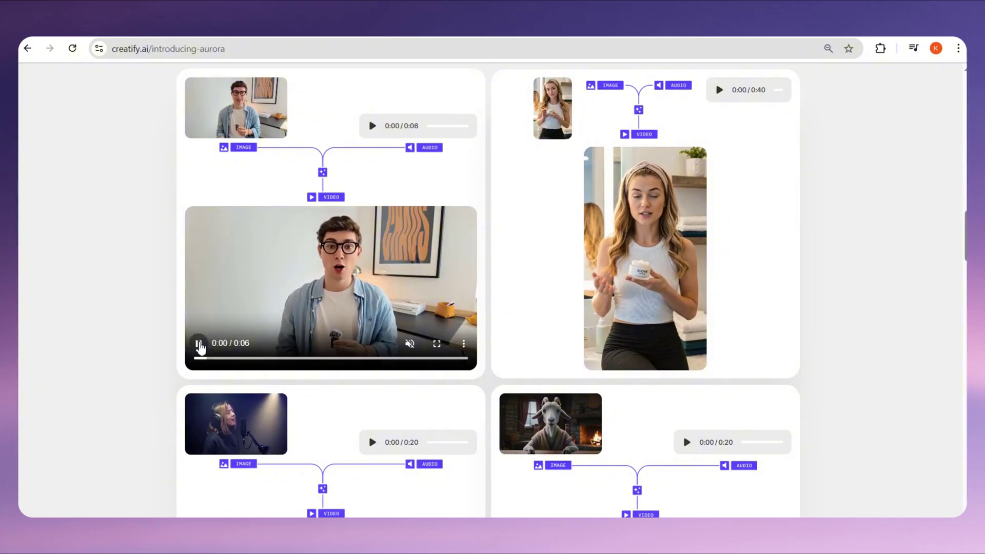
click(199, 343)
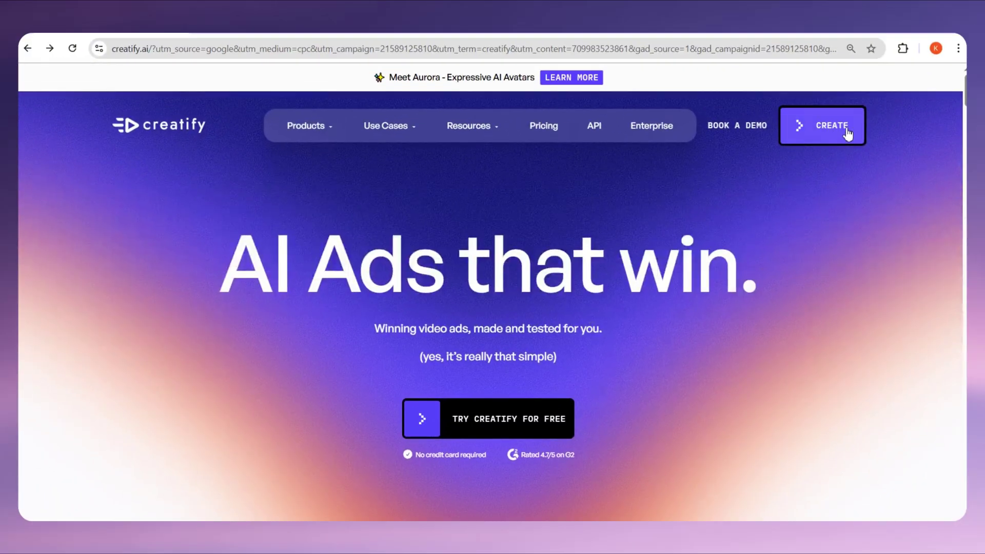
Step: Enter the Creatify app via CREATE and sign in to the home dashboard
click(827, 126)
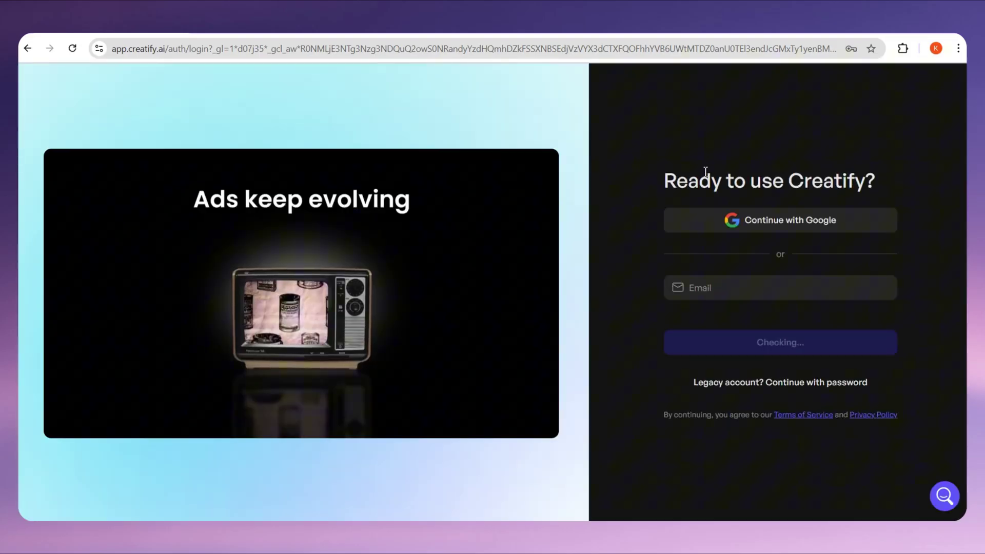
drag(657, 180, 884, 192)
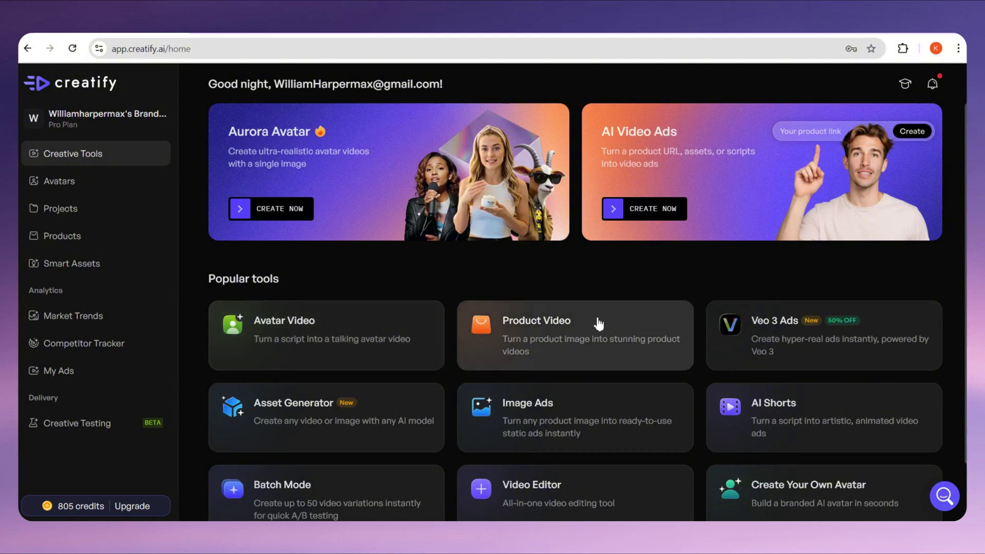
scroll(678, 341, down, 1)
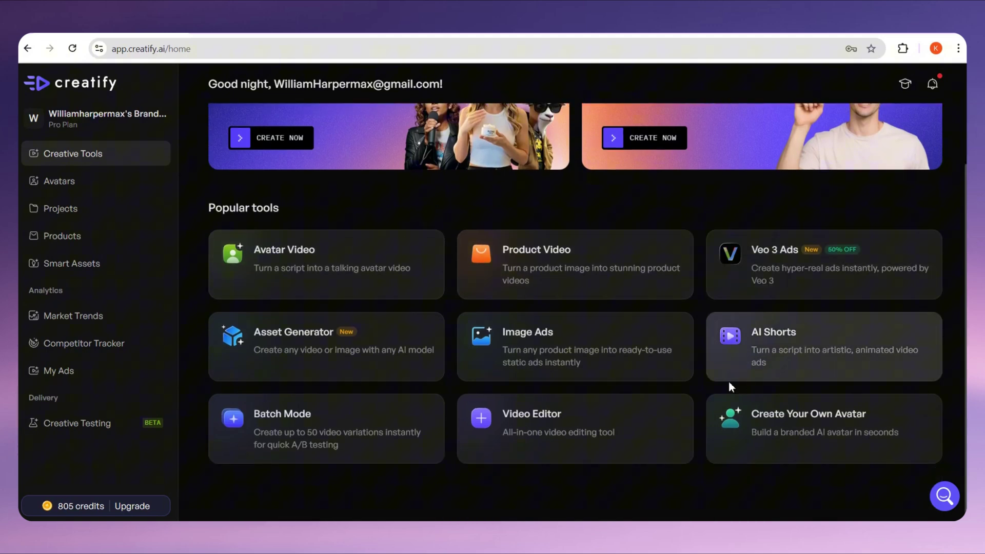
scroll(413, 319, up, 1)
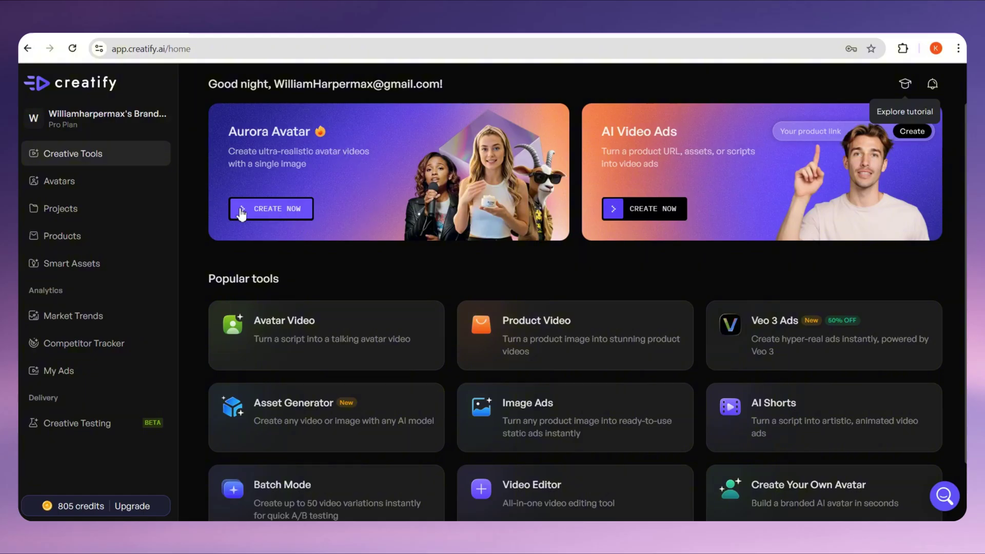
Step: Launch the Aurora Avatar tool from its CREATE NOW banner
click(262, 210)
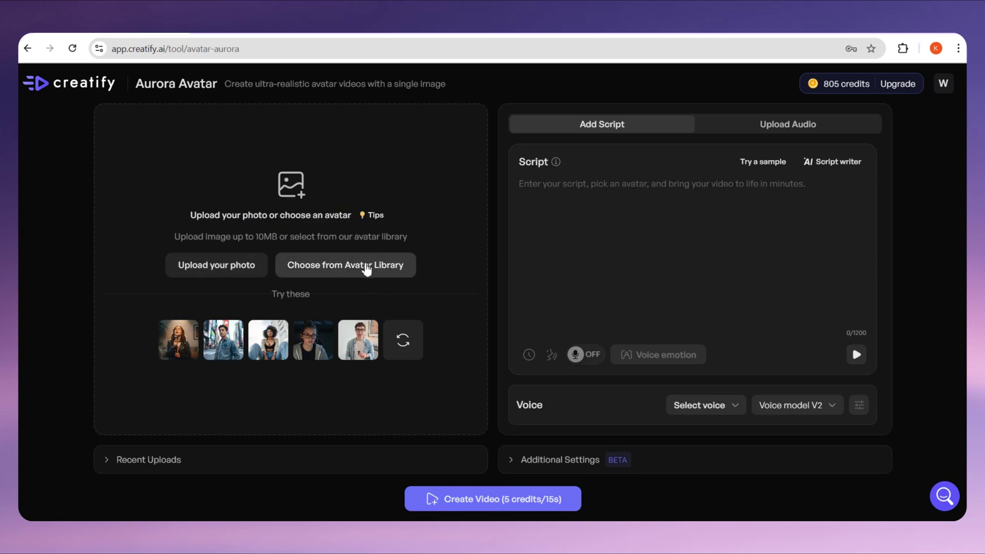
Step: Browse the avatar library, peeking at the location, industry and style filters
click(325, 269)
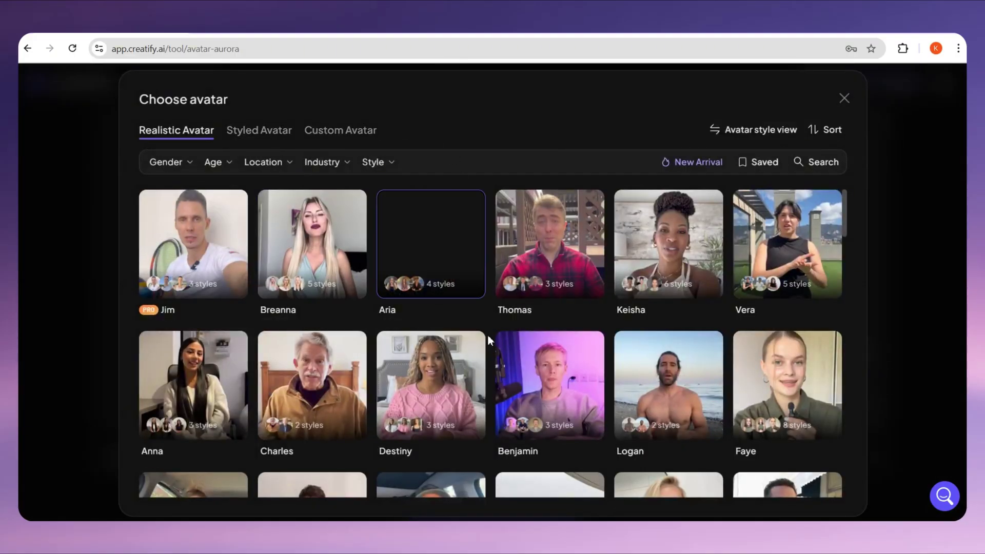
scroll(487, 336, down, 5)
scroll(487, 339, down, 3)
scroll(487, 340, down, 4)
scroll(487, 340, down, 3)
scroll(486, 340, down, 2)
scroll(487, 339, down, 4)
scroll(487, 339, down, 3)
scroll(486, 339, down, 4)
scroll(487, 340, down, 3)
scroll(487, 340, down, 2)
scroll(487, 339, up, 15)
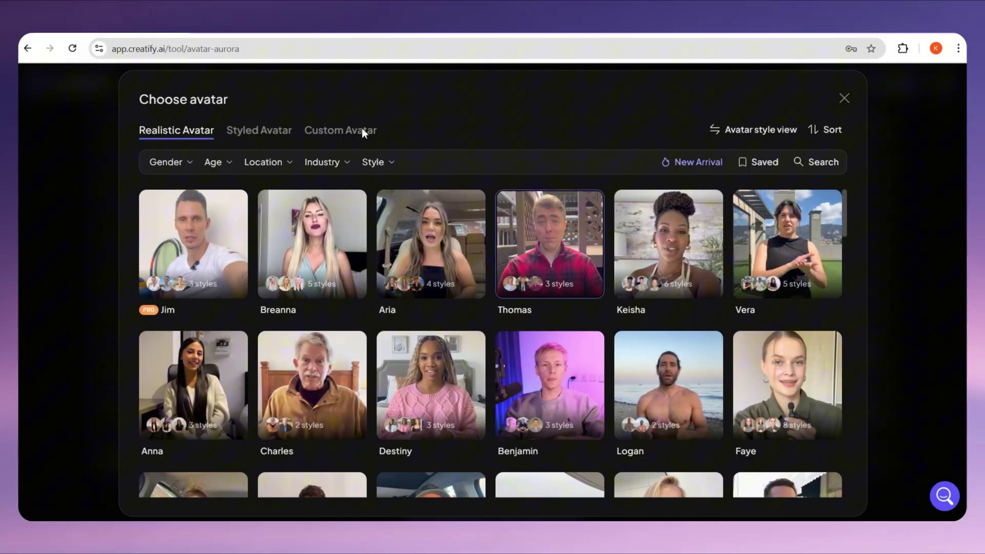
click(262, 163)
click(344, 160)
click(337, 166)
click(386, 164)
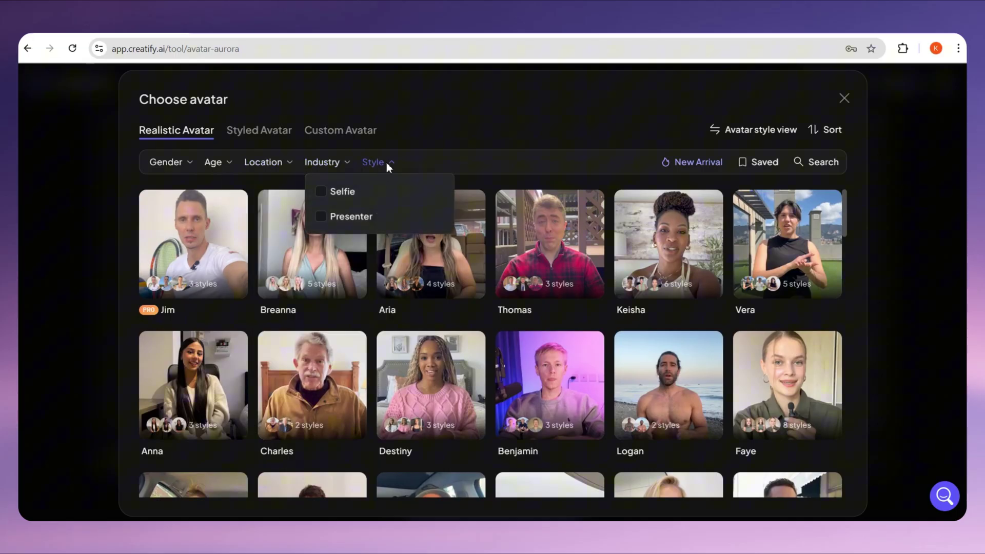
click(421, 166)
scroll(388, 315, down, 3)
scroll(389, 314, down, 3)
scroll(388, 314, down, 3)
scroll(445, 314, down, 1)
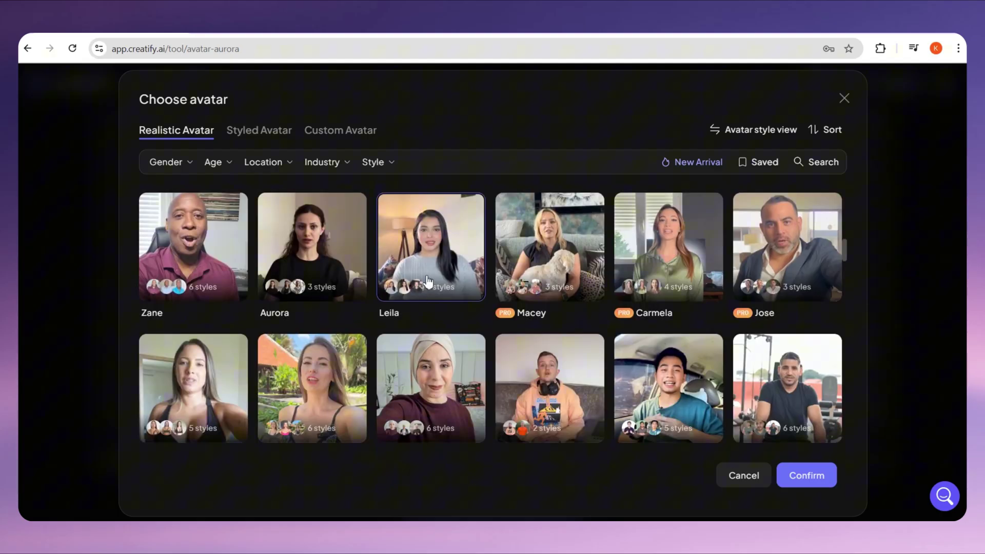
Step: Choose Leila's third living-room style and confirm her as the avatar
click(435, 275)
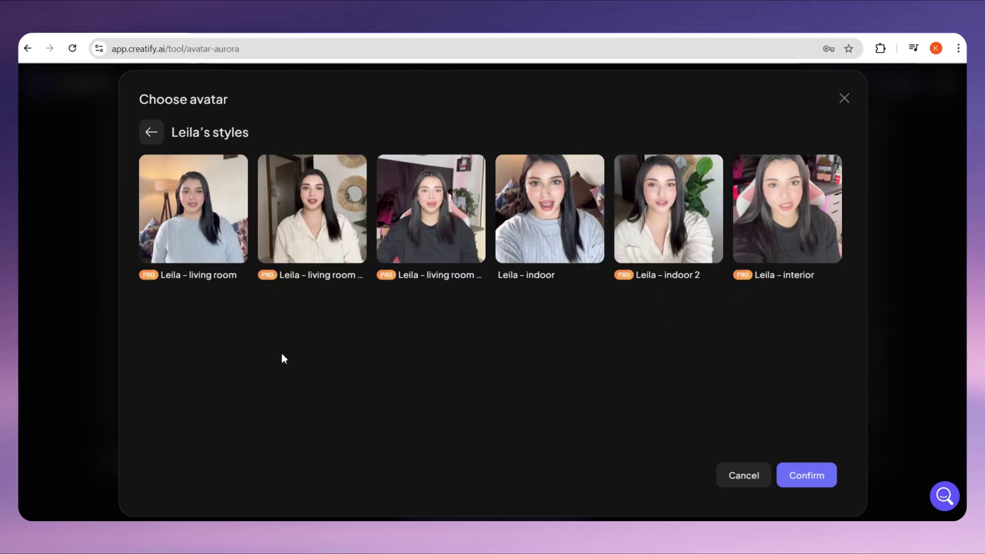
click(429, 208)
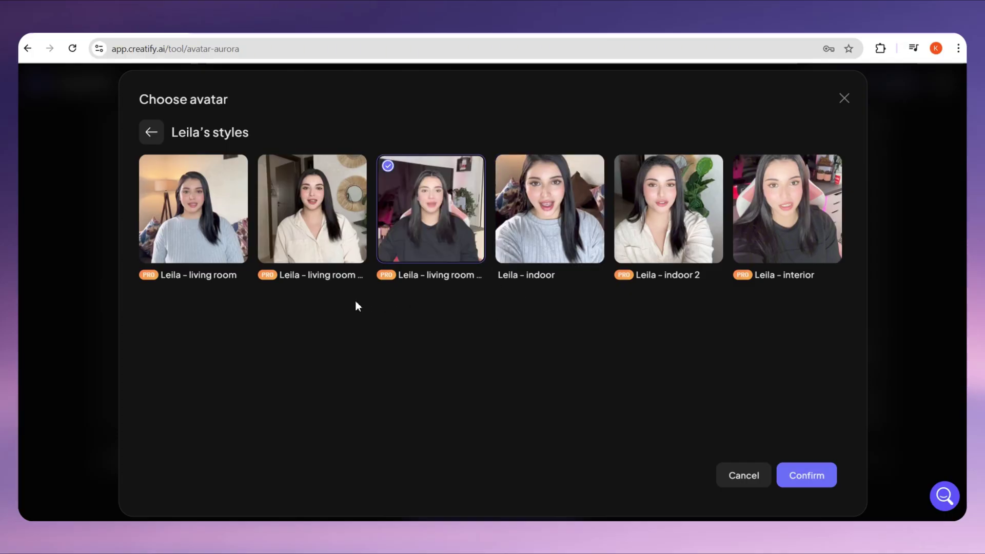
click(806, 475)
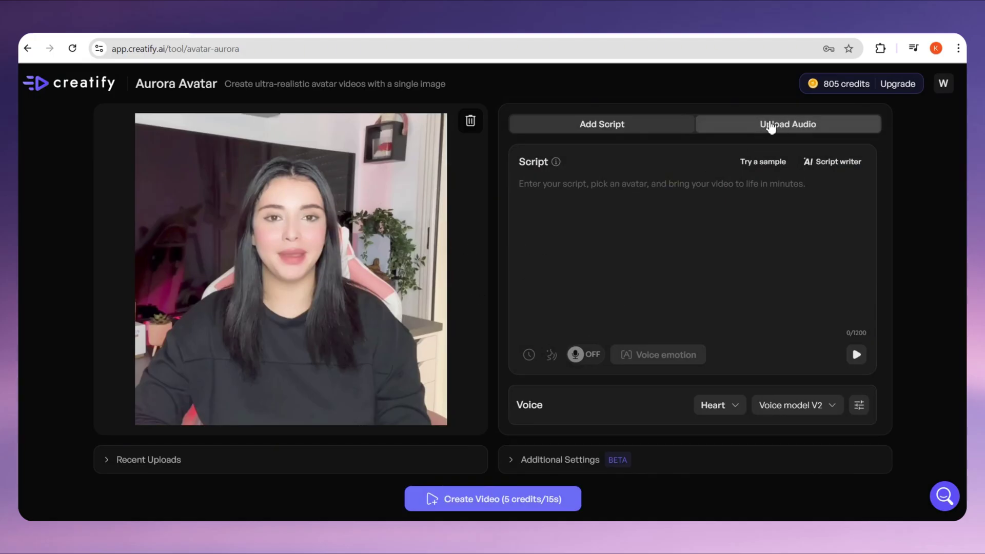
Step: Paste the 146-character 'Yooo guys… Aurora' script into the Add Script box
click(771, 128)
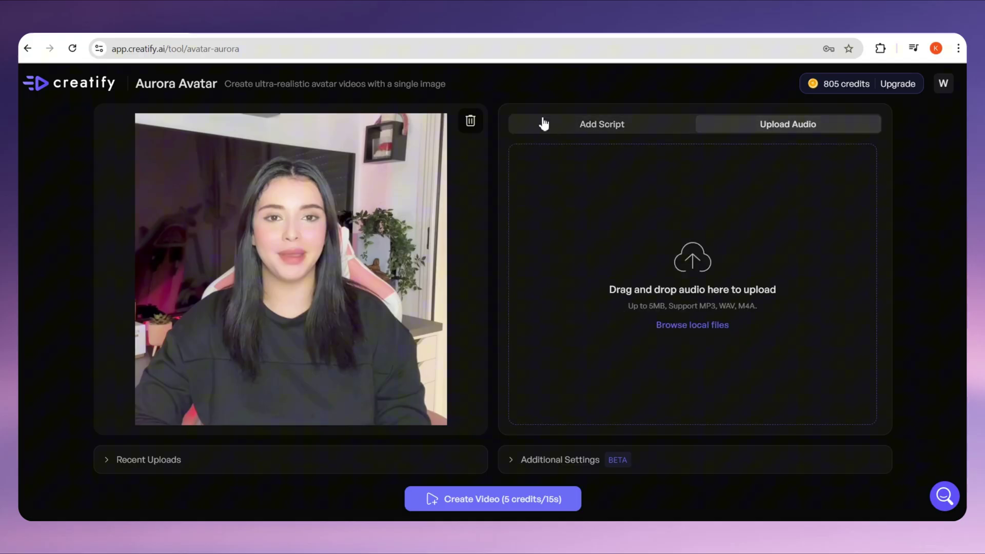
click(605, 125)
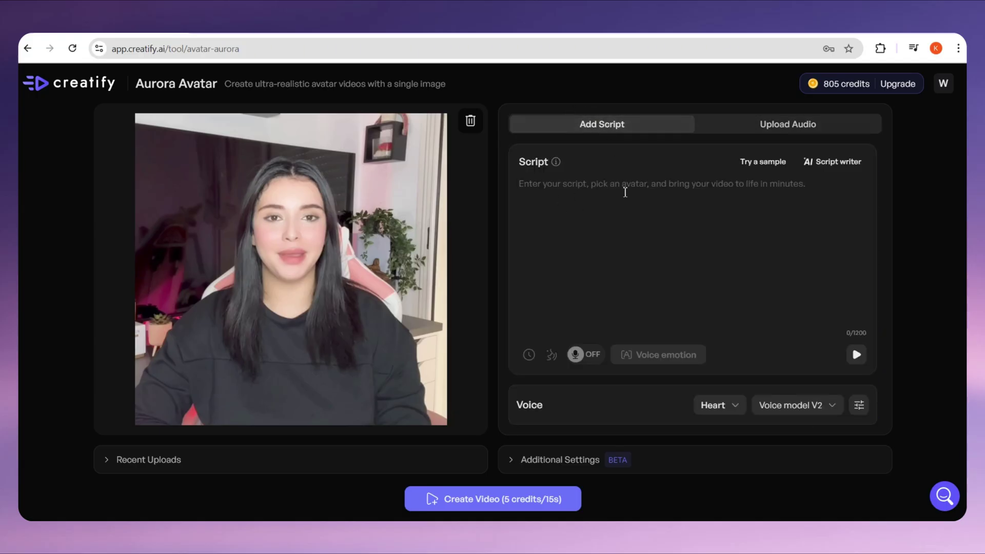
text(Yooo guys, as we say Aurora is the best AI model for creating avatars, and now you can see the result. What do you think? Tell me in the comments.)
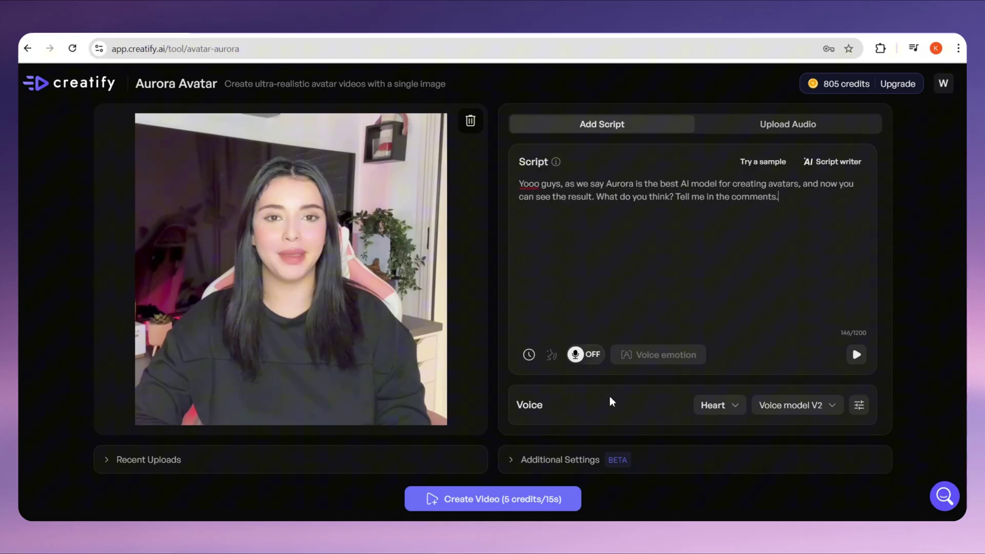
Step: Browse the voice library, checking the language filter and the clone-voice option
click(712, 406)
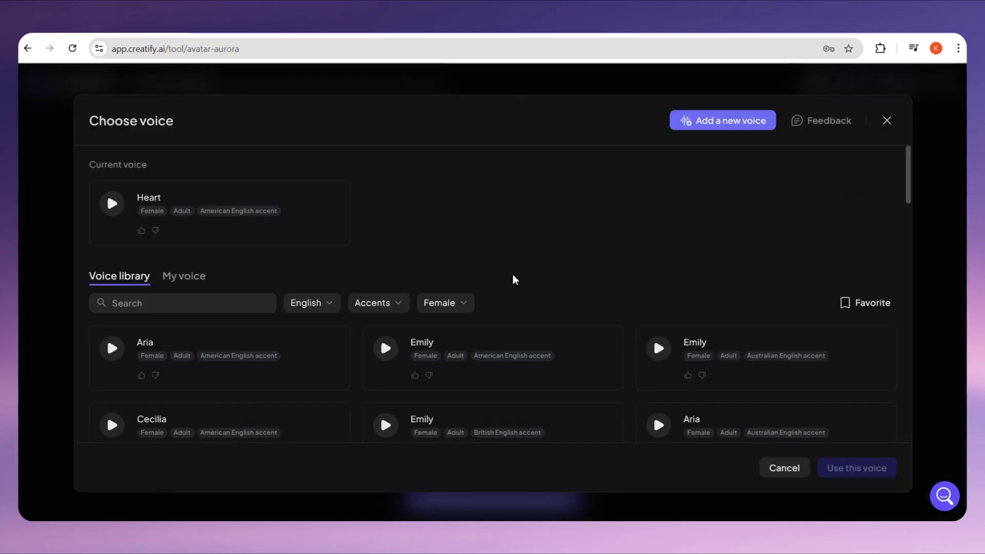
scroll(520, 284, down, 2)
scroll(556, 315, down, 3)
scroll(462, 323, down, 3)
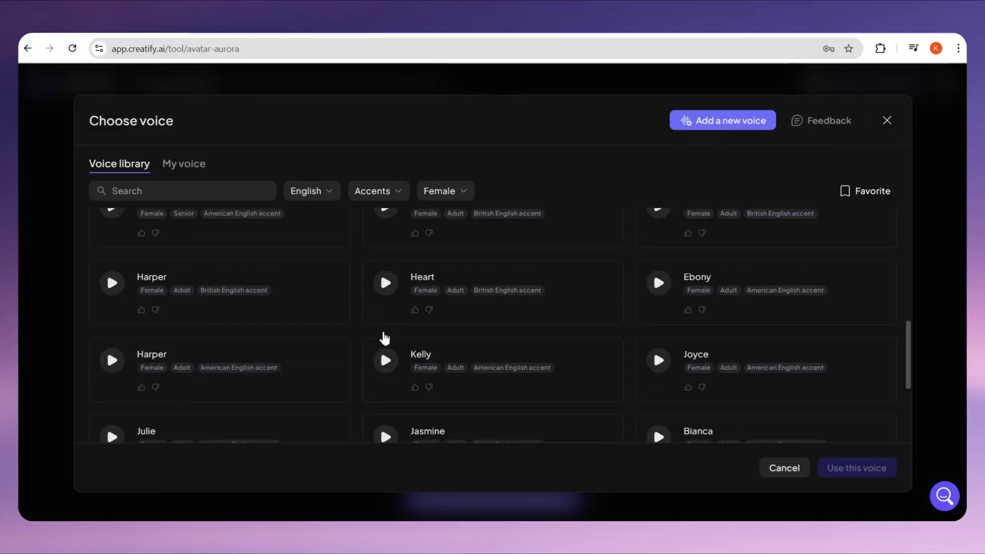
click(311, 191)
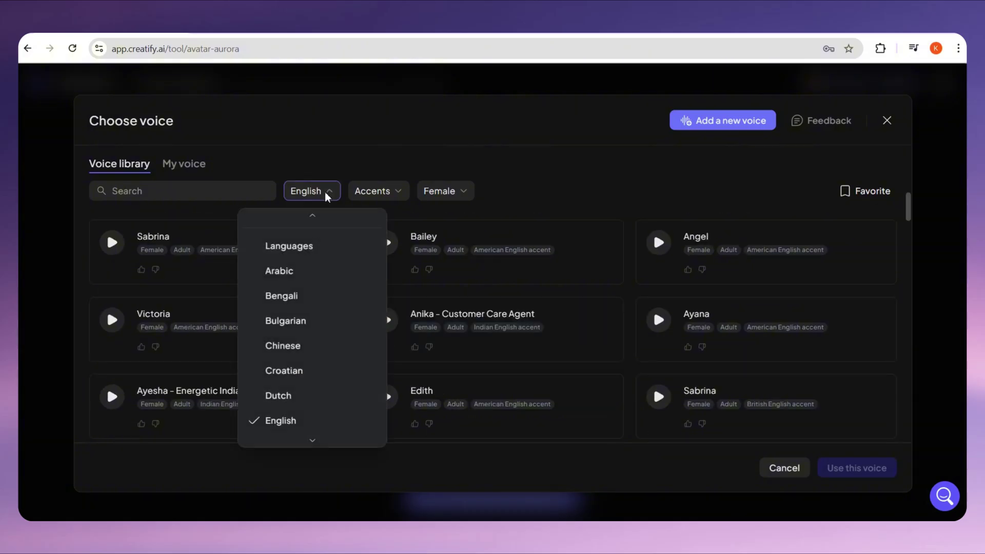
click(396, 190)
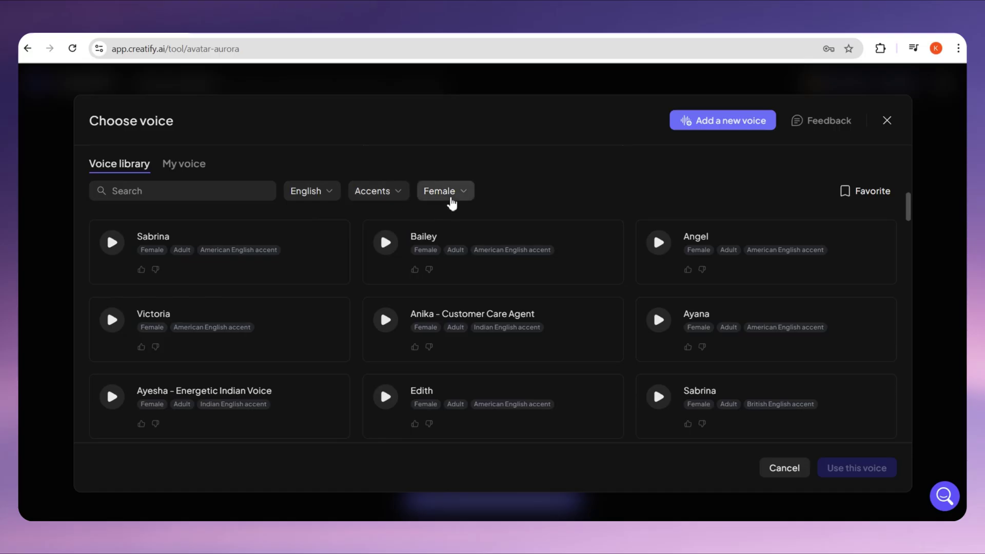
scroll(452, 202, up, 3)
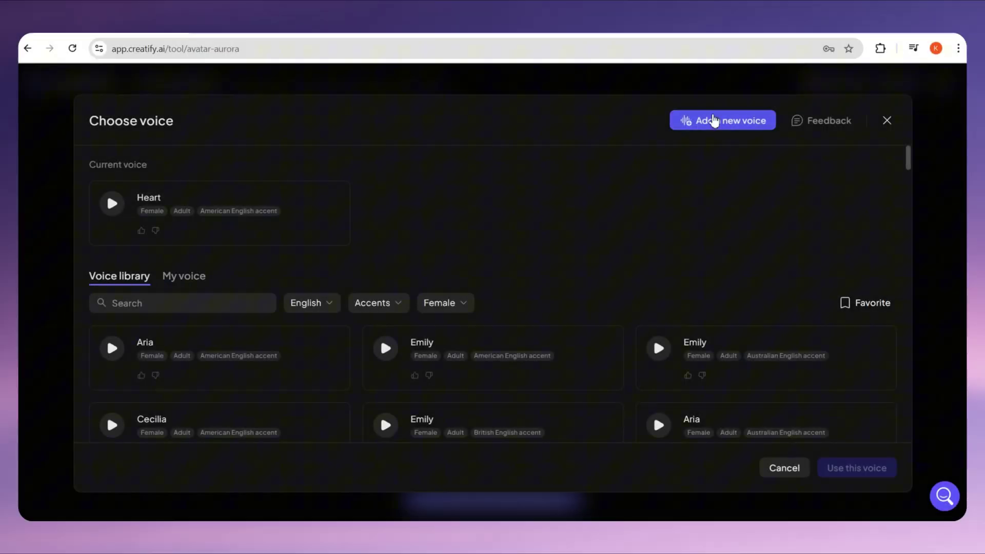
click(721, 120)
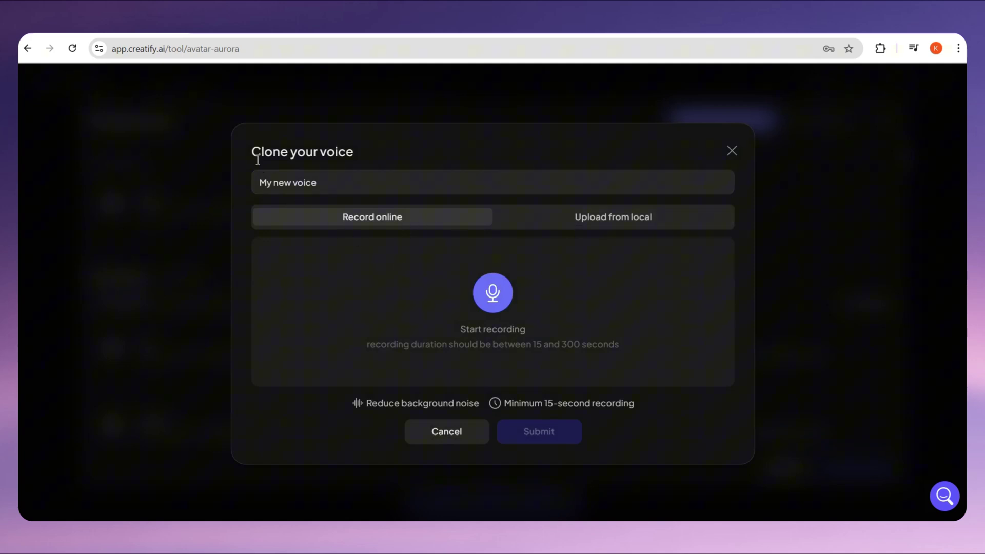
drag(267, 154, 348, 154)
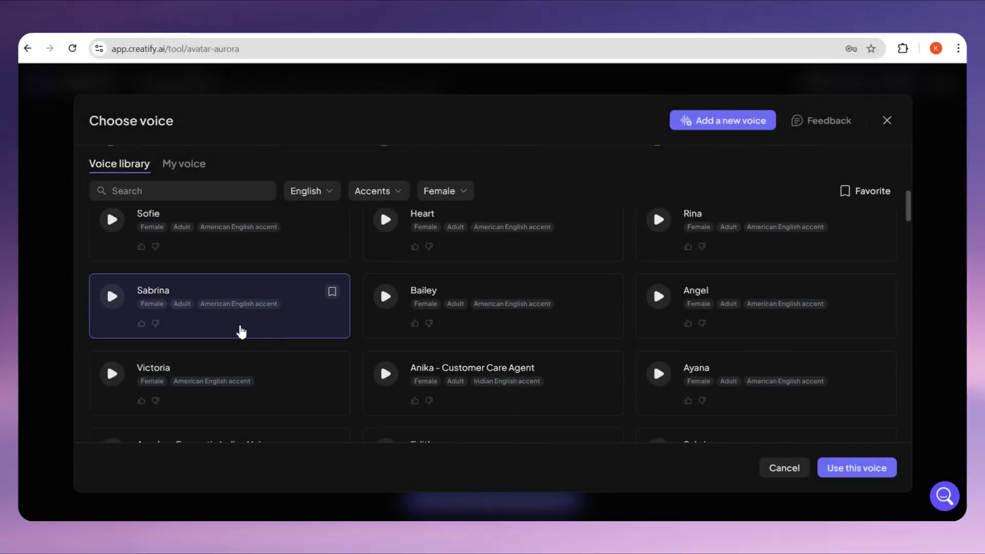
Step: Select Victoria and apply her as the avatar's voice in place of Heart
click(198, 393)
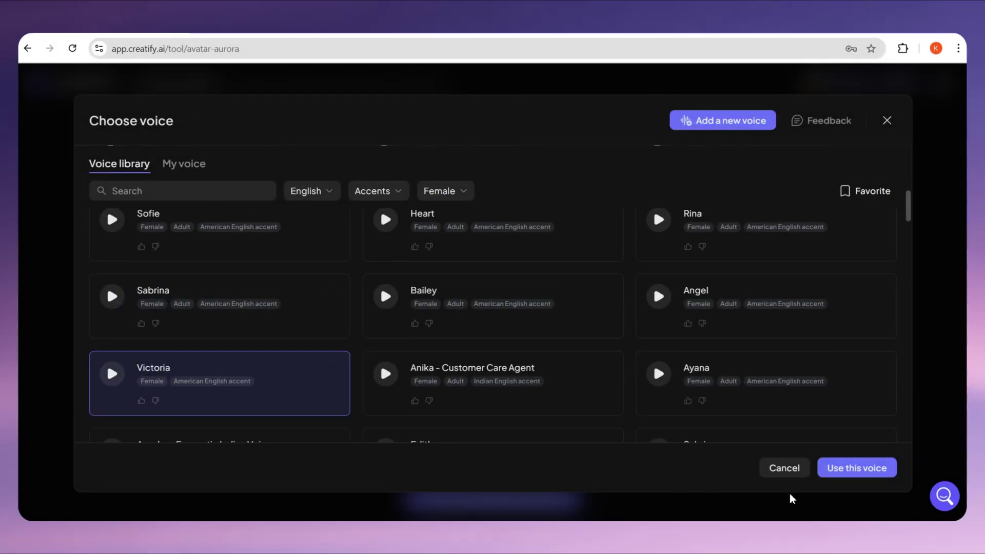
click(856, 468)
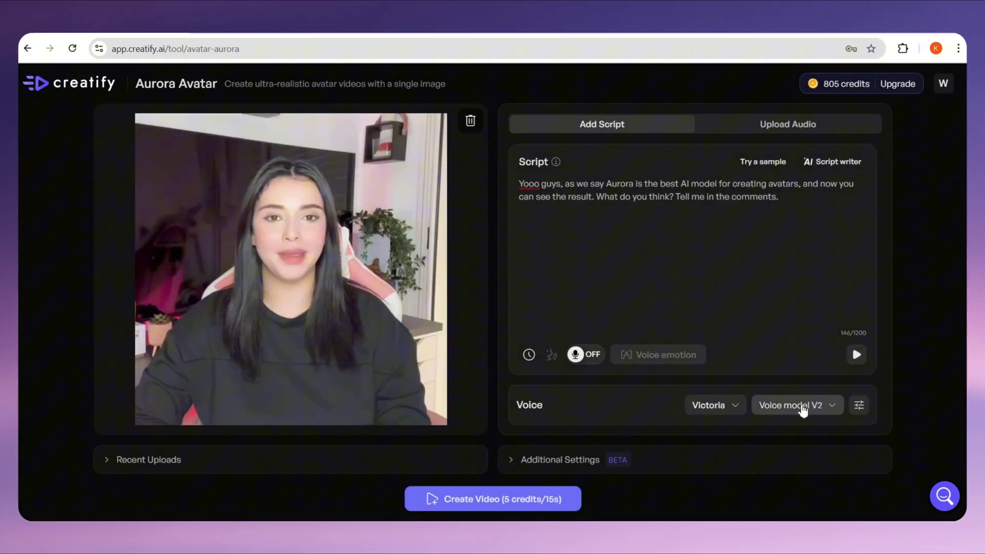
Step: Set Victoria's voice model to V3 and verify the choice stuck
click(791, 407)
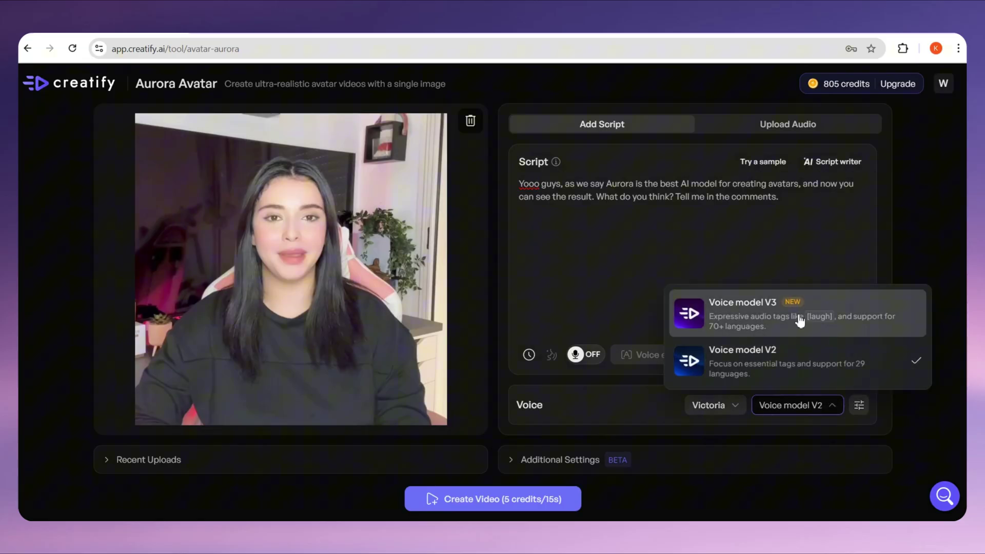
click(741, 313)
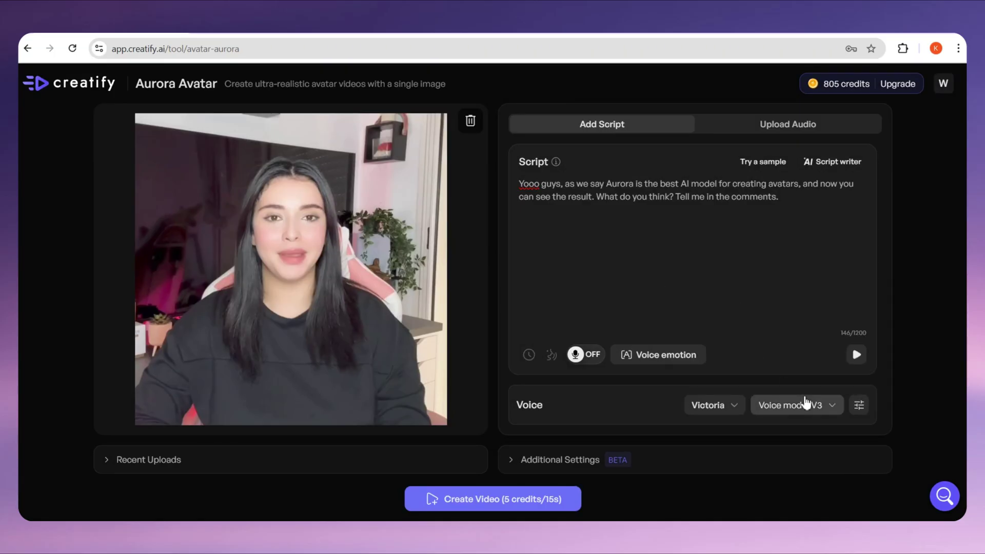
click(791, 405)
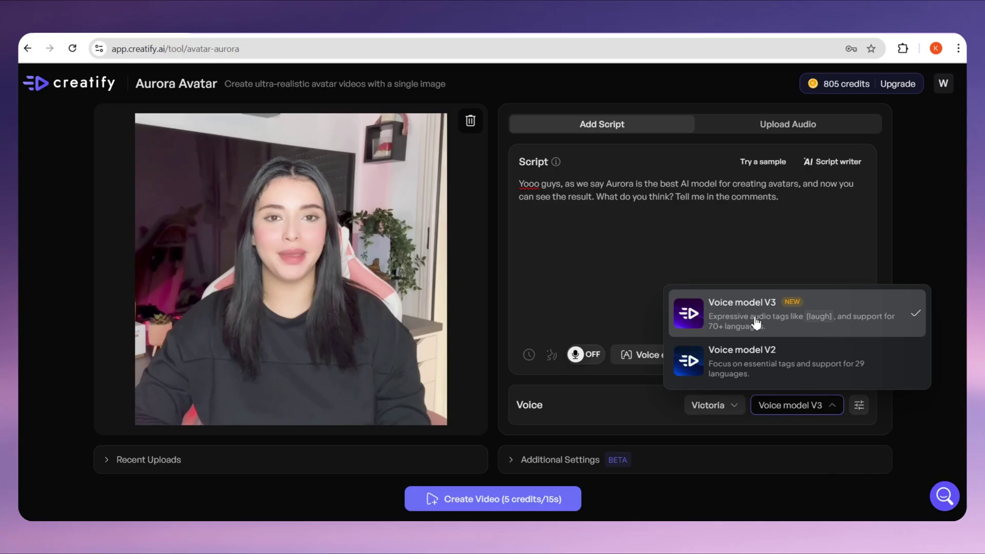
click(726, 320)
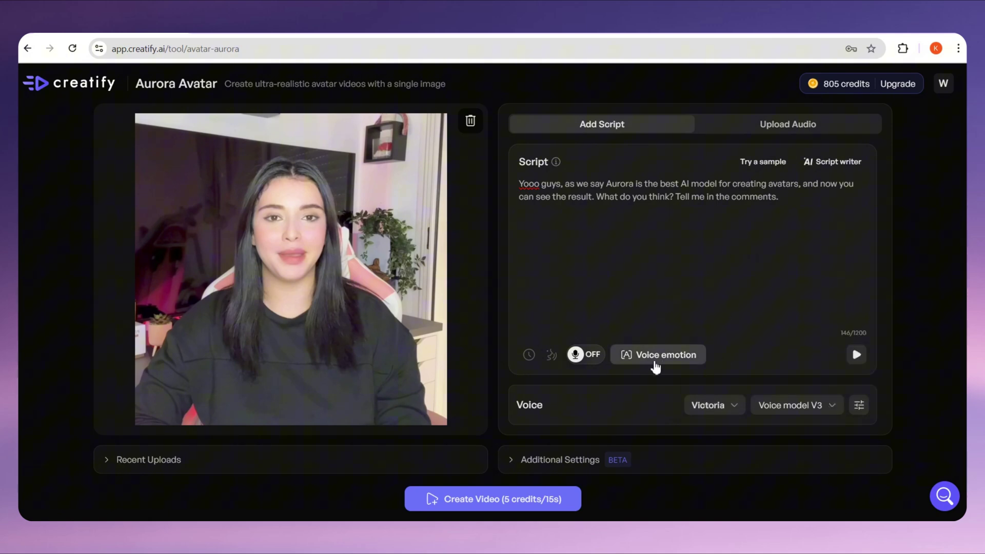
Step: Auto-tag the script with [EXCITED] and [cheerfully] emotions, then create the video
click(641, 357)
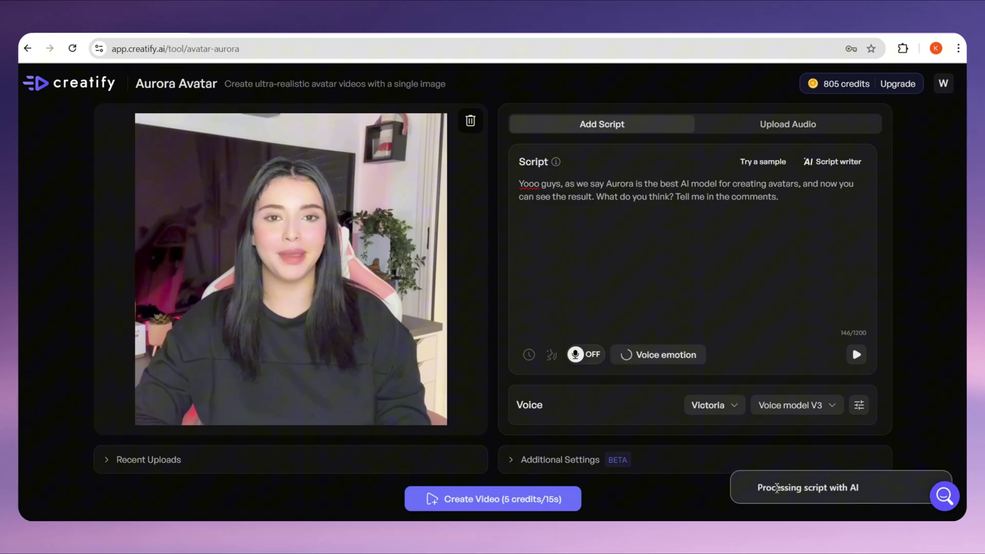
drag(758, 493, 866, 491)
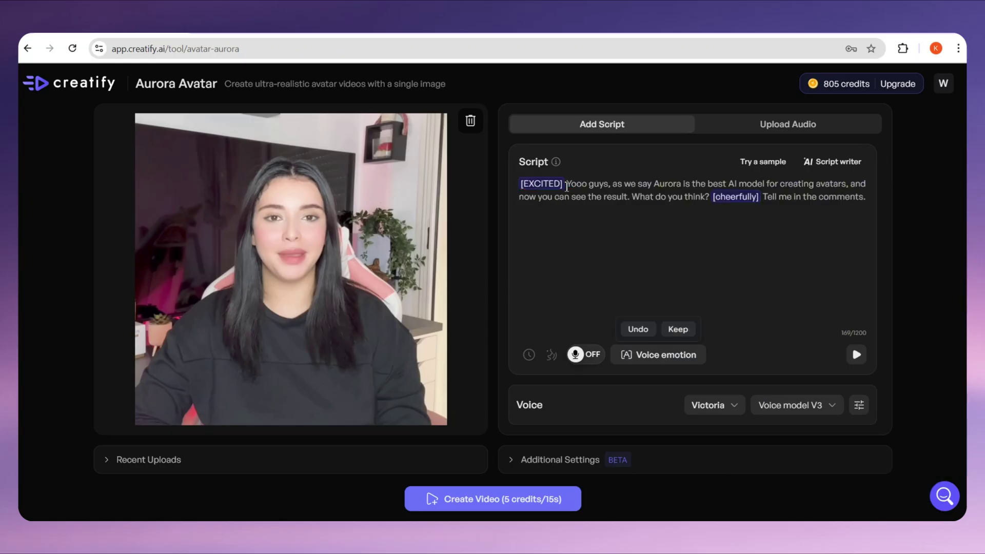
click(433, 502)
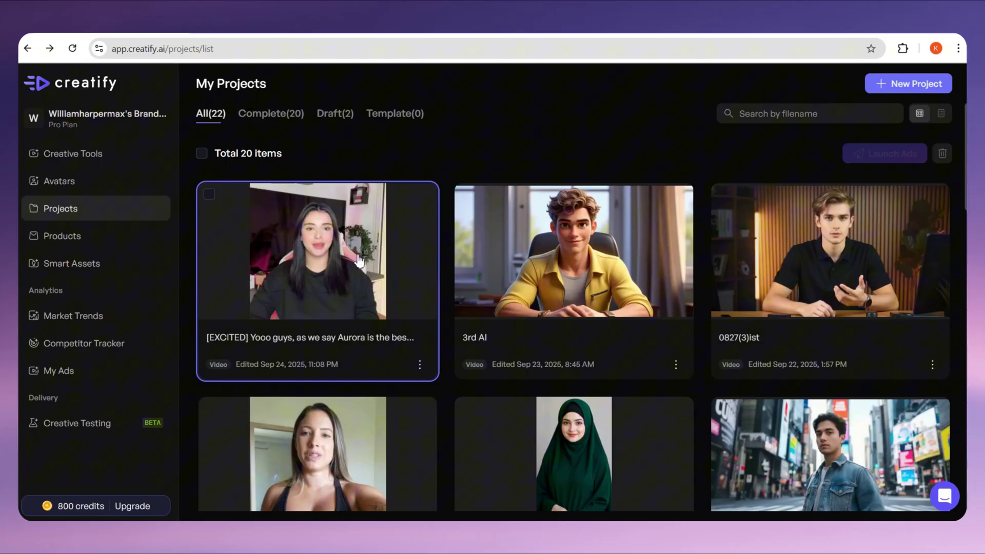
Step: Go into the finished Leila video's project page from My Projects
click(285, 250)
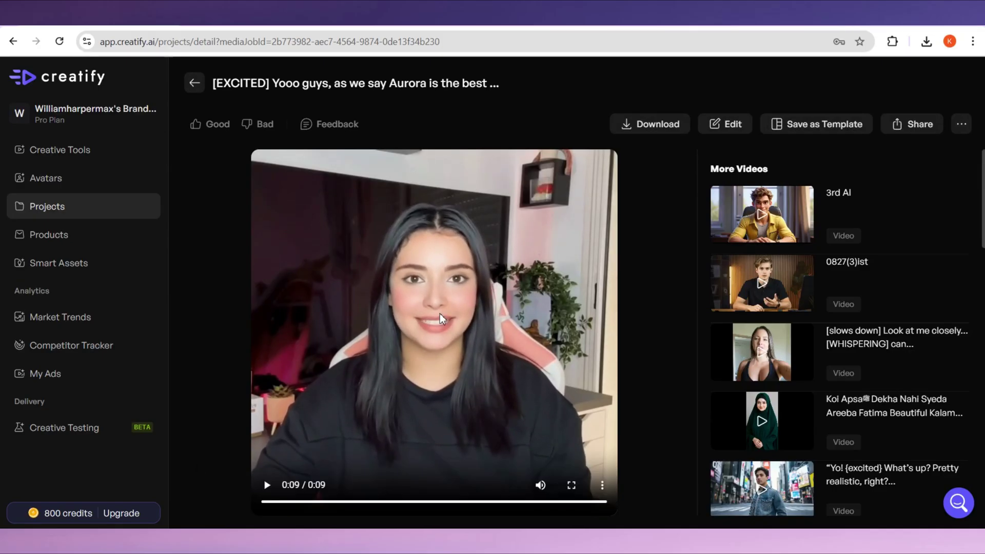
Step: Replay the 9-second video muted, then download it and await the completed notice
click(542, 486)
click(267, 485)
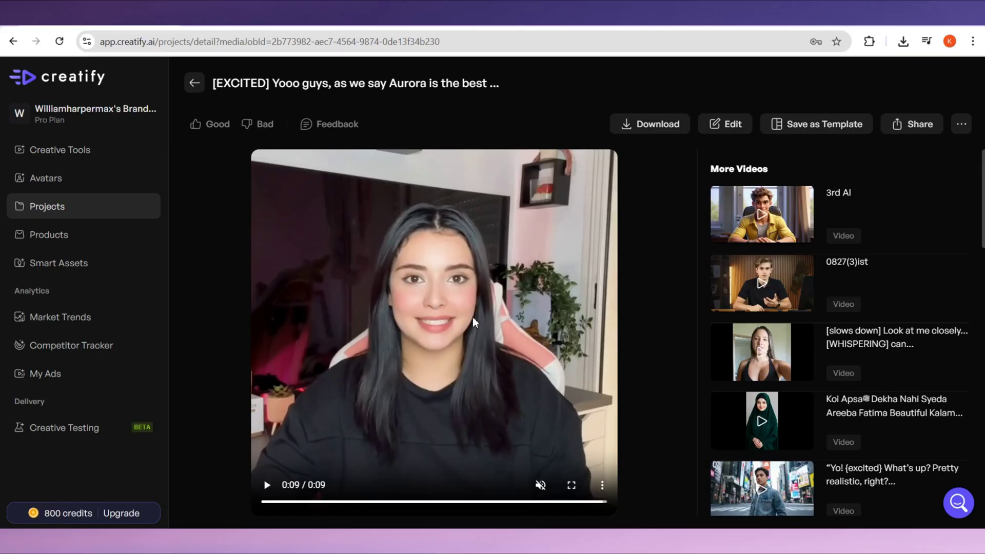
click(632, 127)
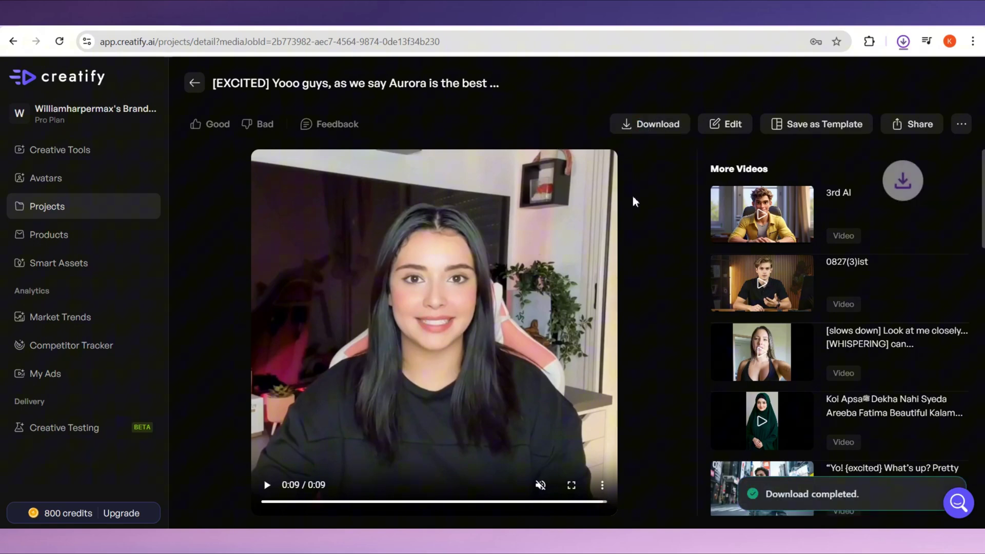